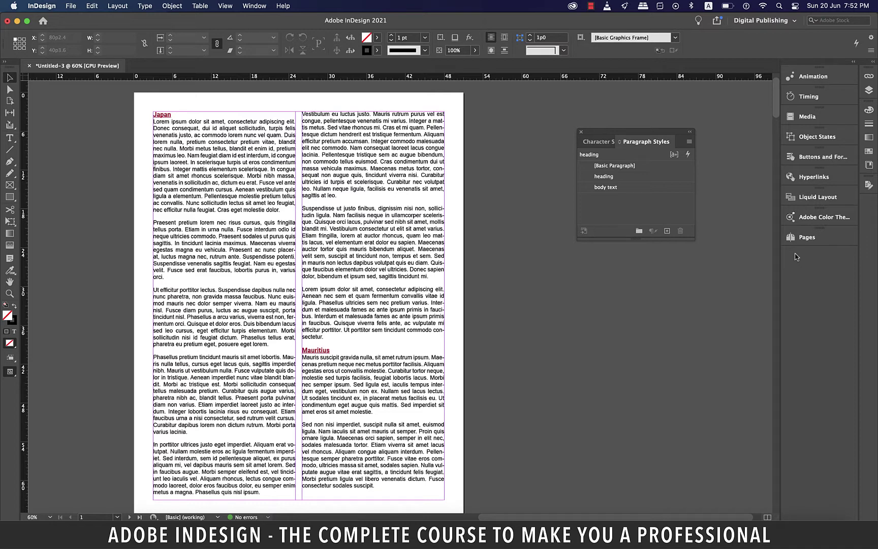
Float and expand the Pages panel, shifting the Paragraph Styles panel to the right
drag(799, 238, 623, 269)
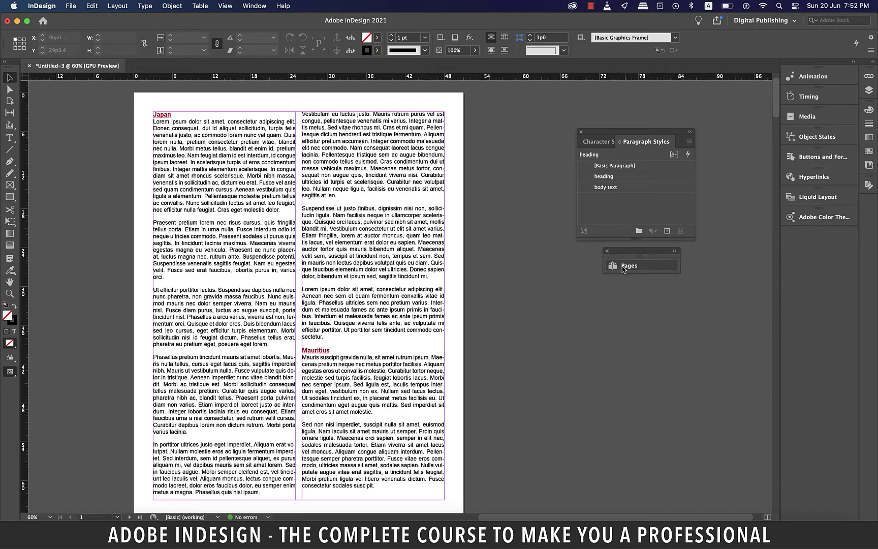
click(623, 268)
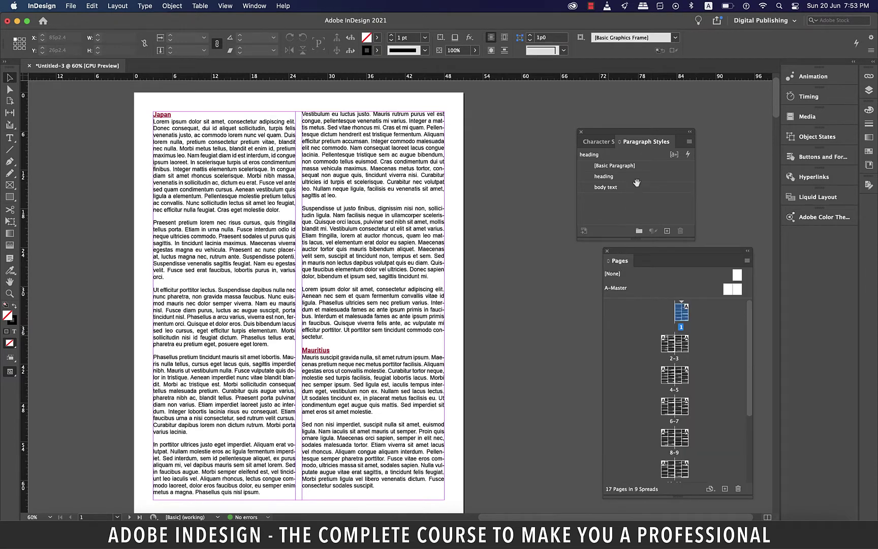
drag(645, 135, 690, 137)
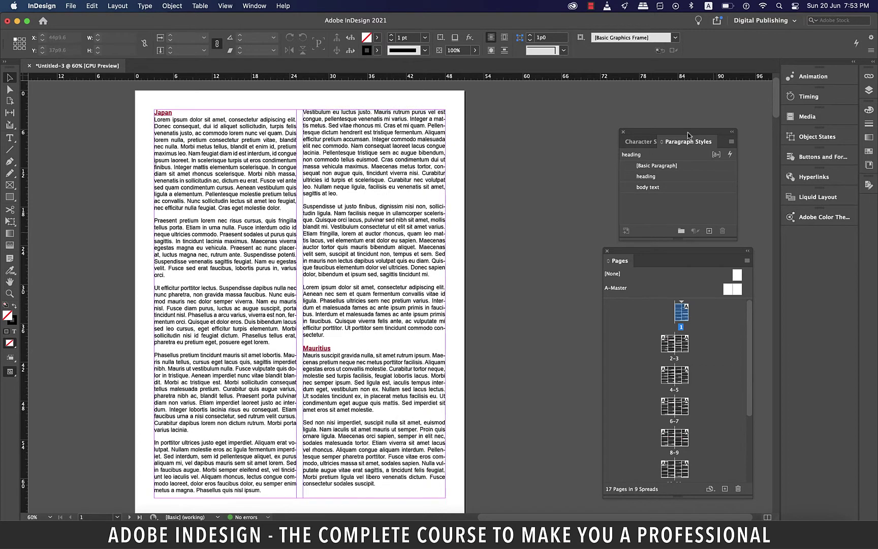
Show the Cross-References panel and place the cursor after 'sectetur.'
click(254, 6)
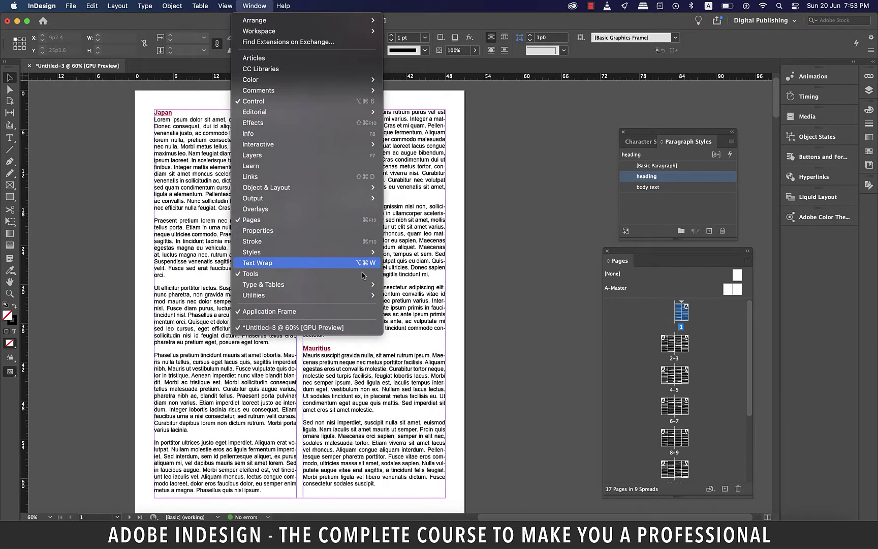
mouse_move(263, 284)
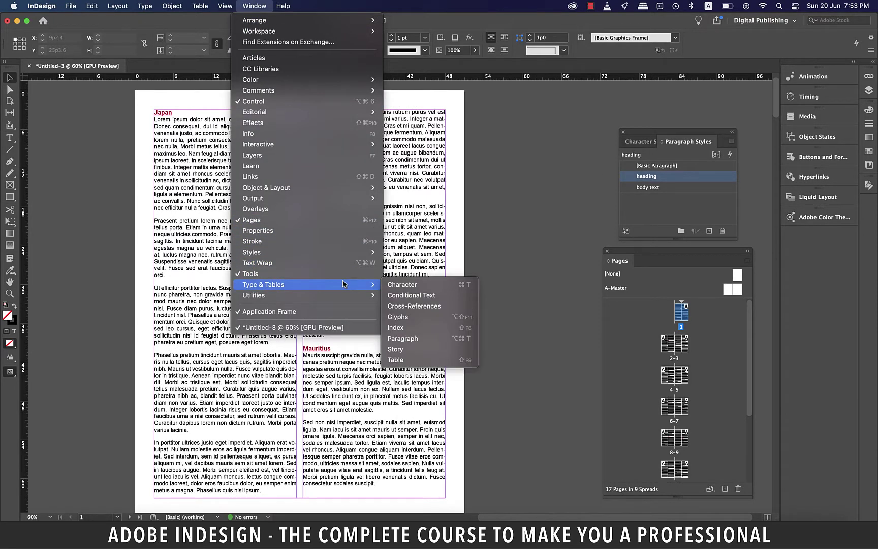
click(414, 306)
scroll(337, 300, down, 2)
double_click(309, 292)
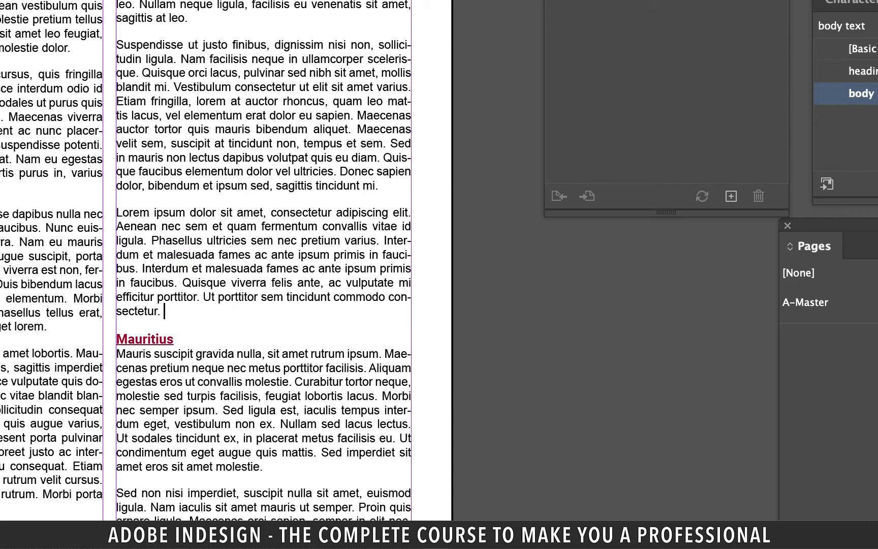
text(To read mo)
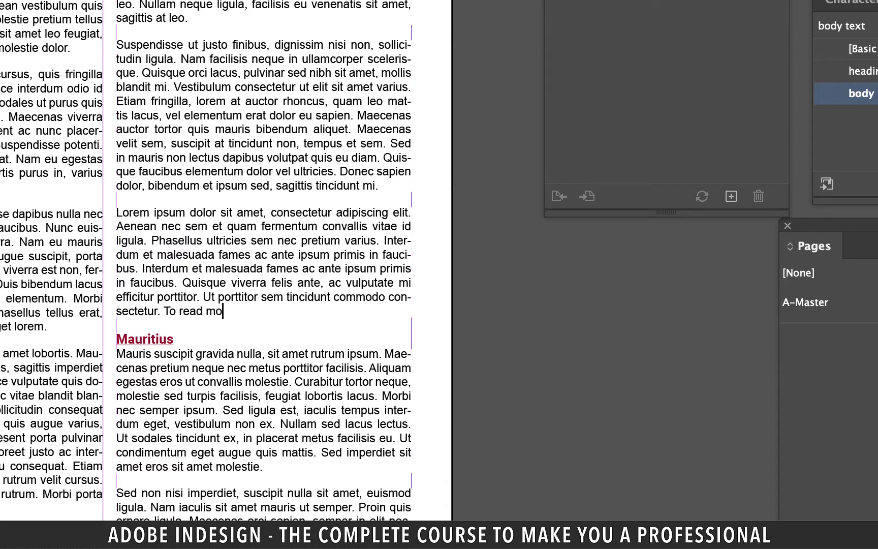
text(re go to)
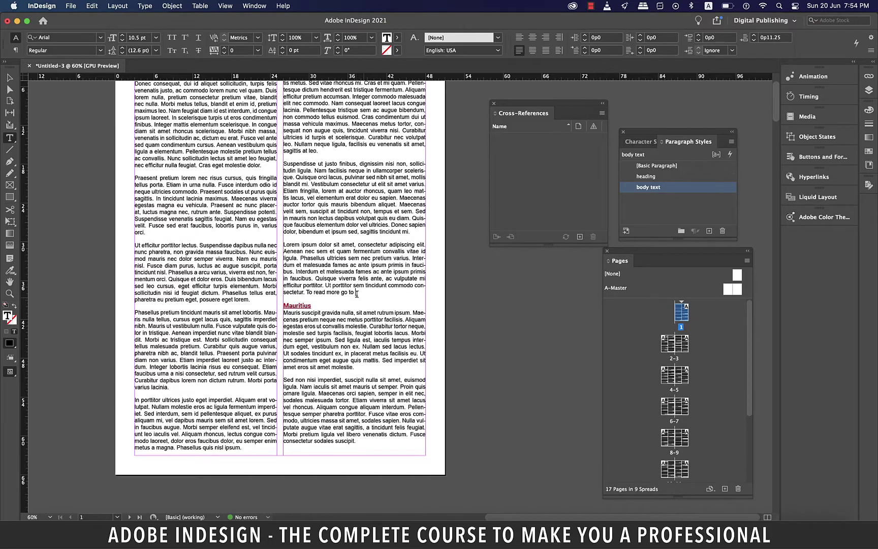
Create a Paragraph cross-reference filtered to heading paragraphs, targeting the Poland heading
click(580, 240)
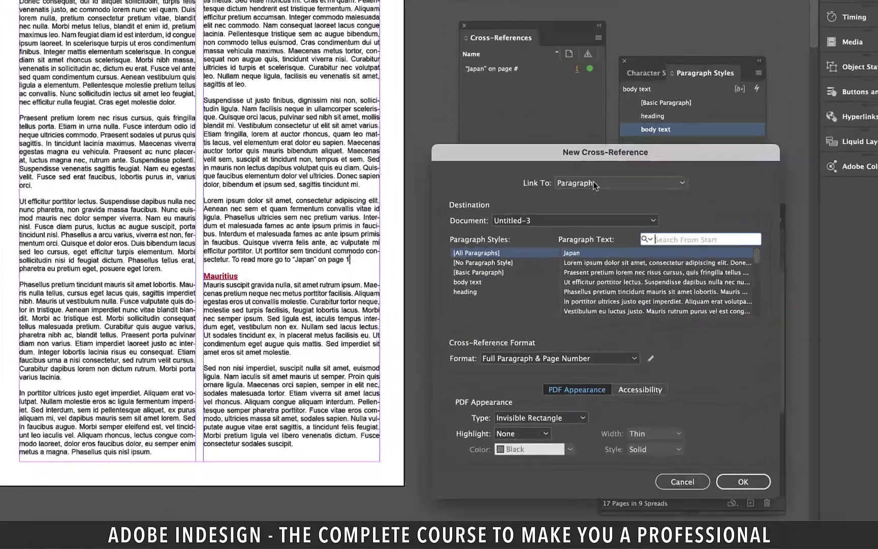
click(601, 232)
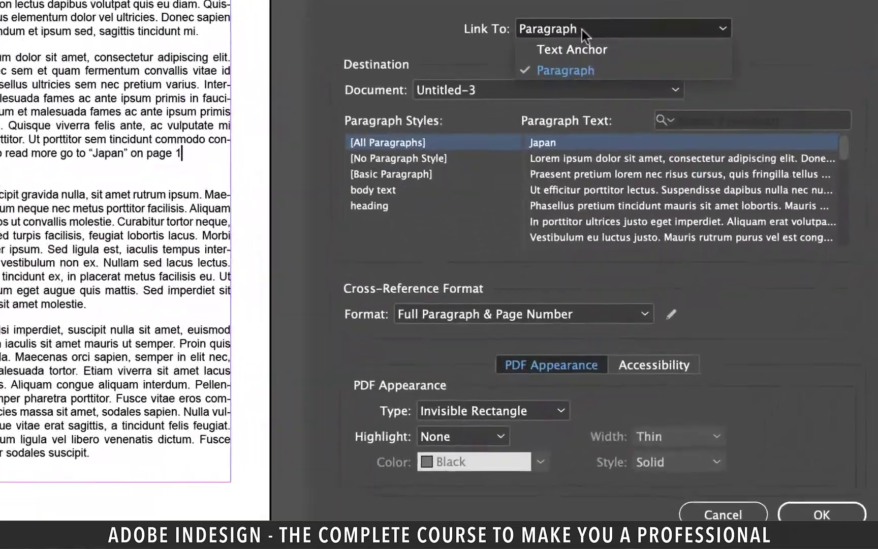
click(584, 23)
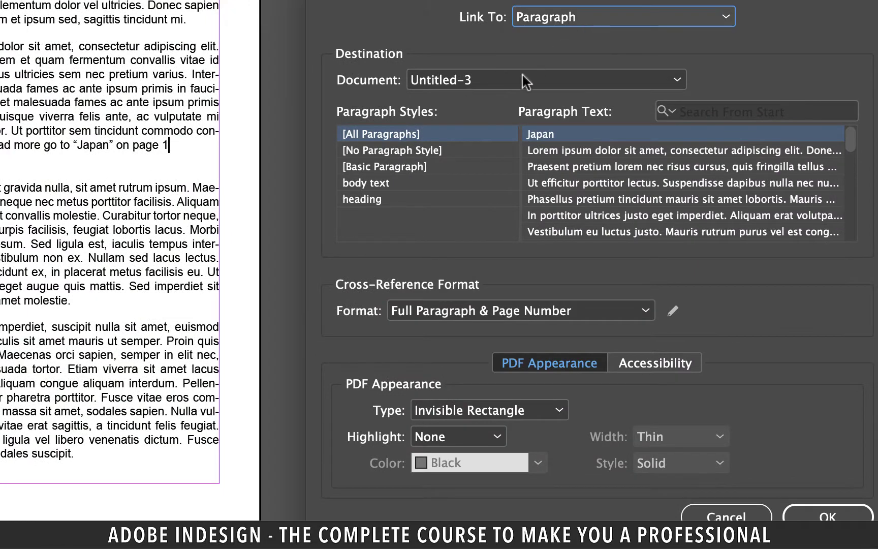
key(Tab)
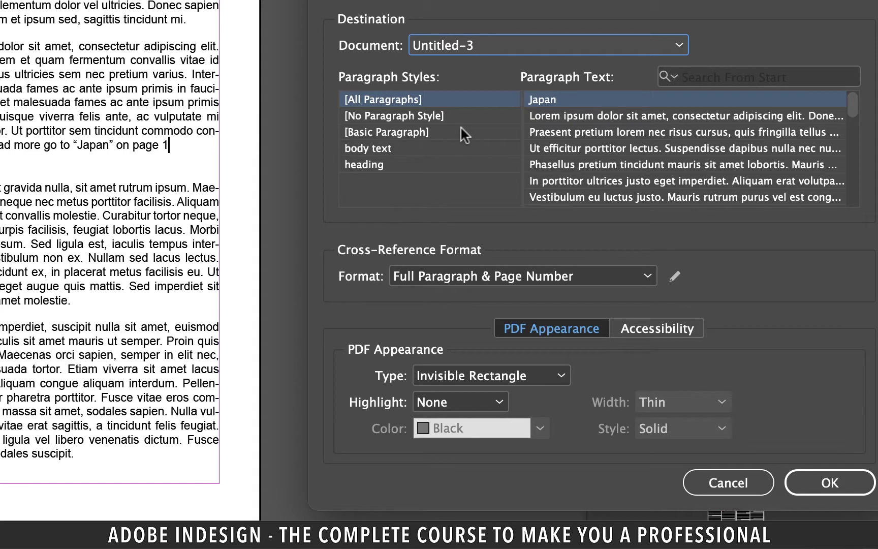
click(376, 166)
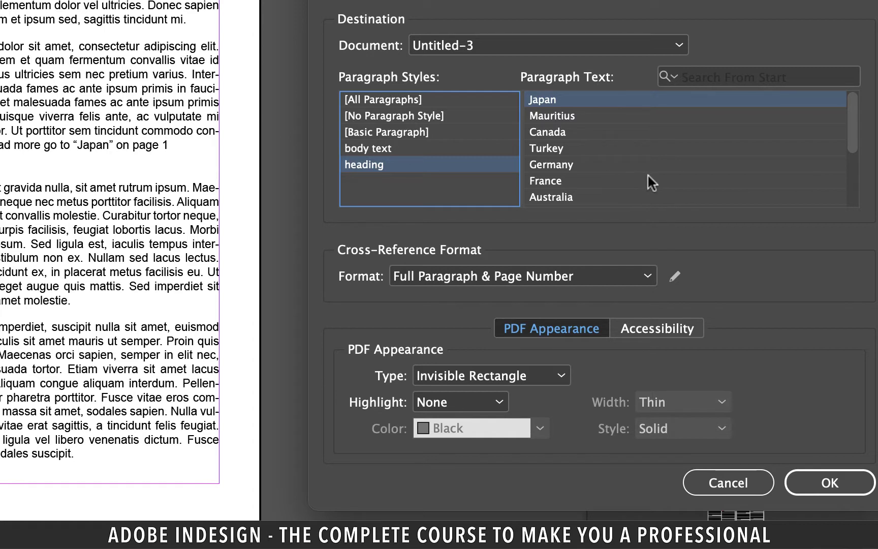
scroll(647, 175, down, 1)
scroll(647, 175, down, 2)
scroll(647, 174, down, 1)
scroll(648, 174, up, 3)
scroll(648, 181, down, 3)
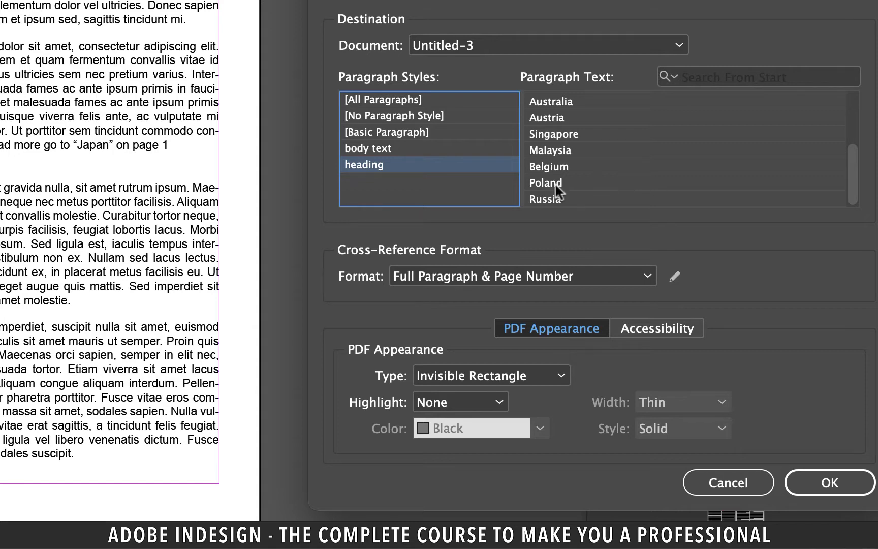
click(571, 184)
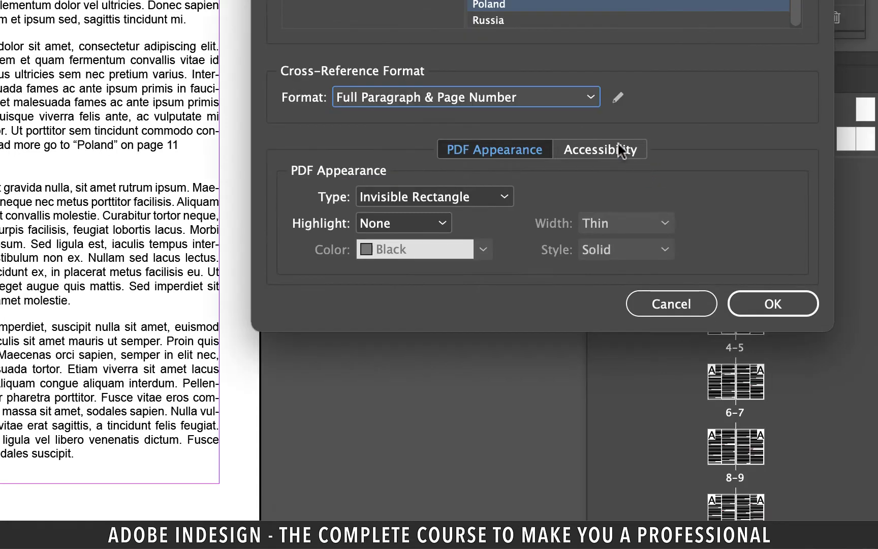
Set the cross-reference format to Paragraph Text & Page Number
click(567, 97)
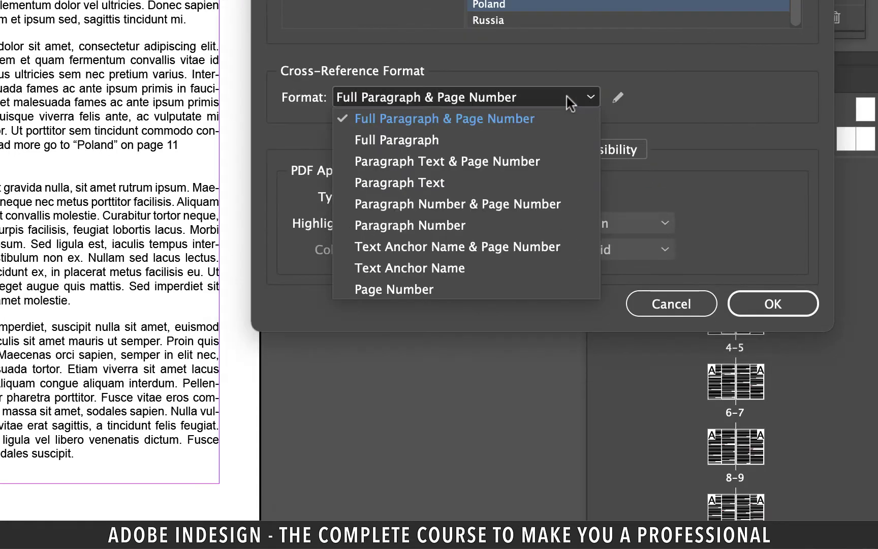
click(421, 140)
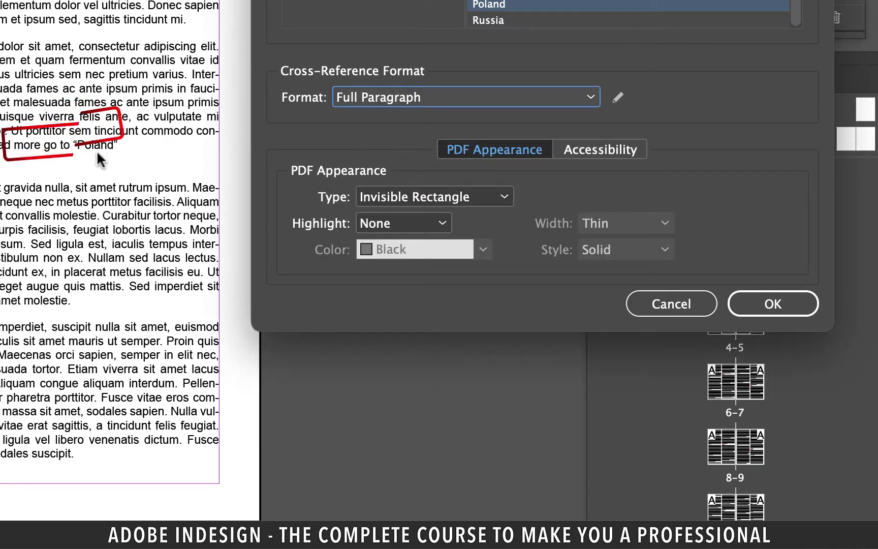
click(566, 99)
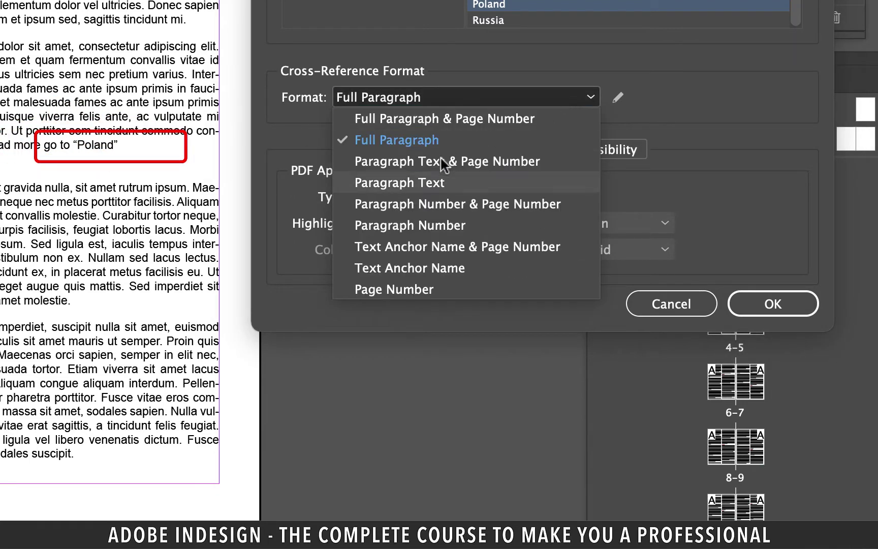
click(425, 164)
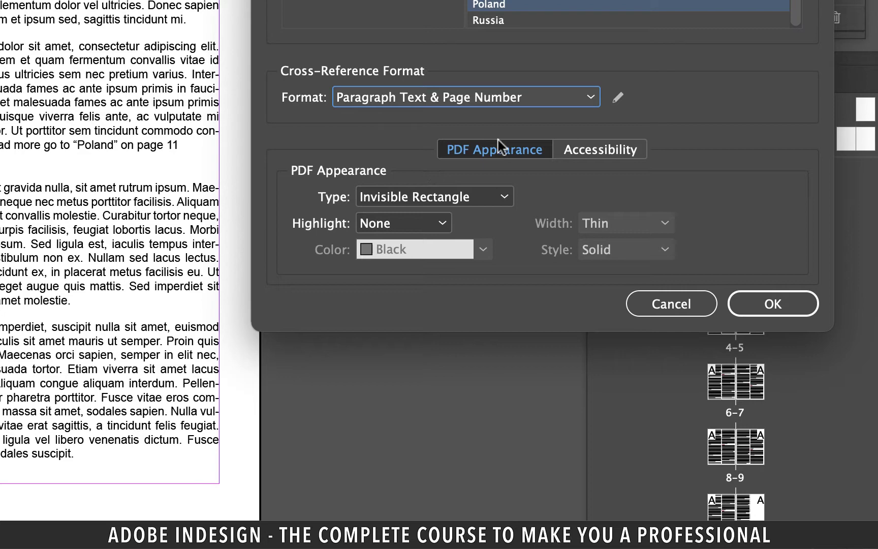
Strip the quotation marks around <paraText /> from the format definition
click(618, 97)
click(249, 47)
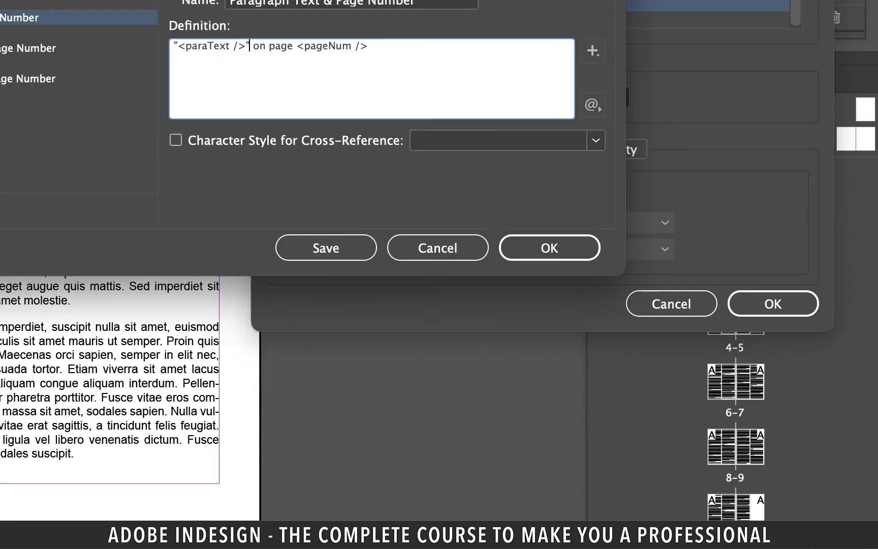
key(BackSpace)
key(BackSpace)
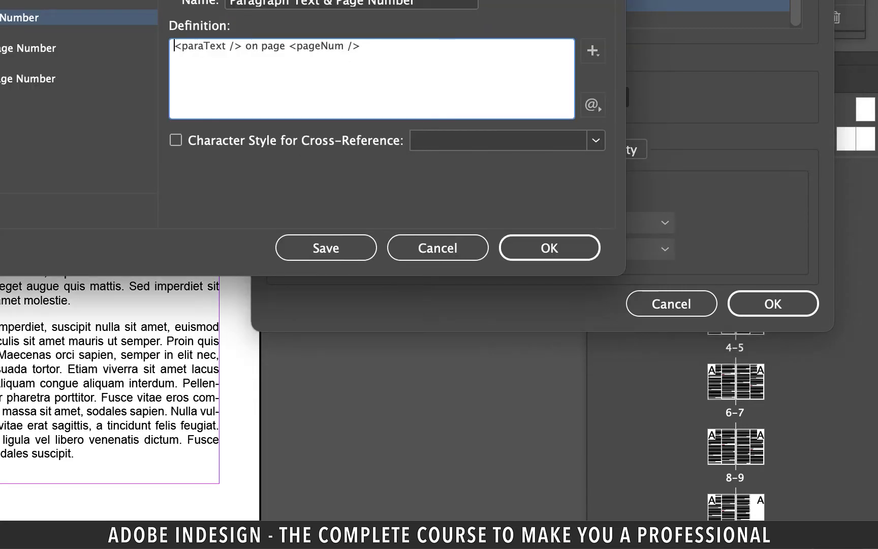
click(557, 248)
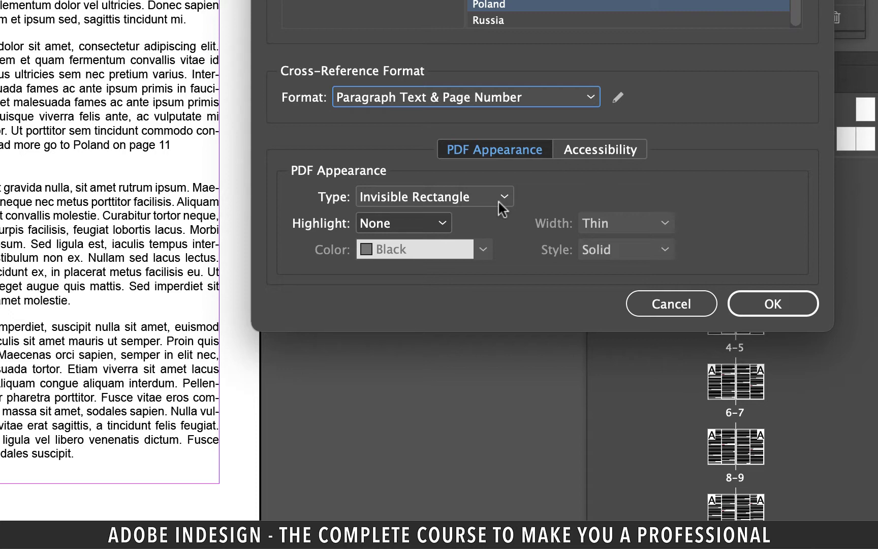
Set PDF appearance to Invisible Rectangle and insert the Poland cross-reference
click(498, 199)
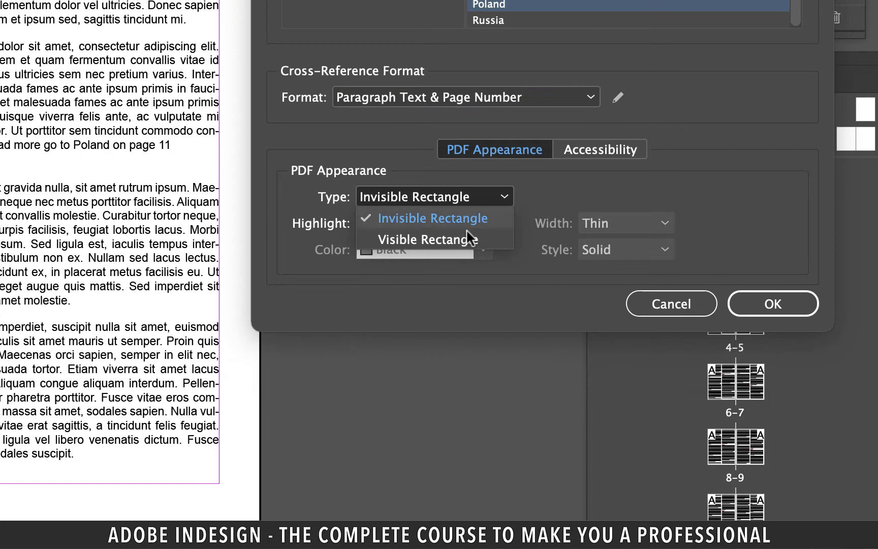
click(454, 239)
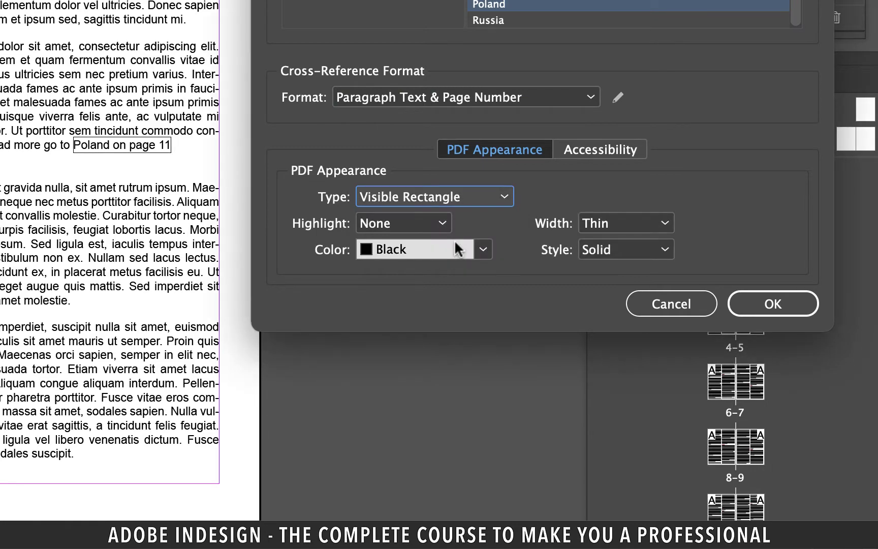
click(455, 242)
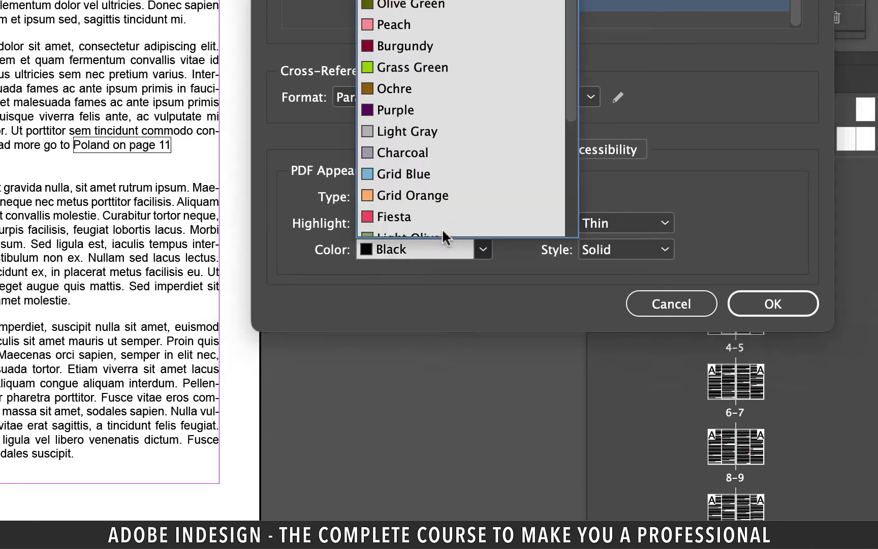
click(417, 206)
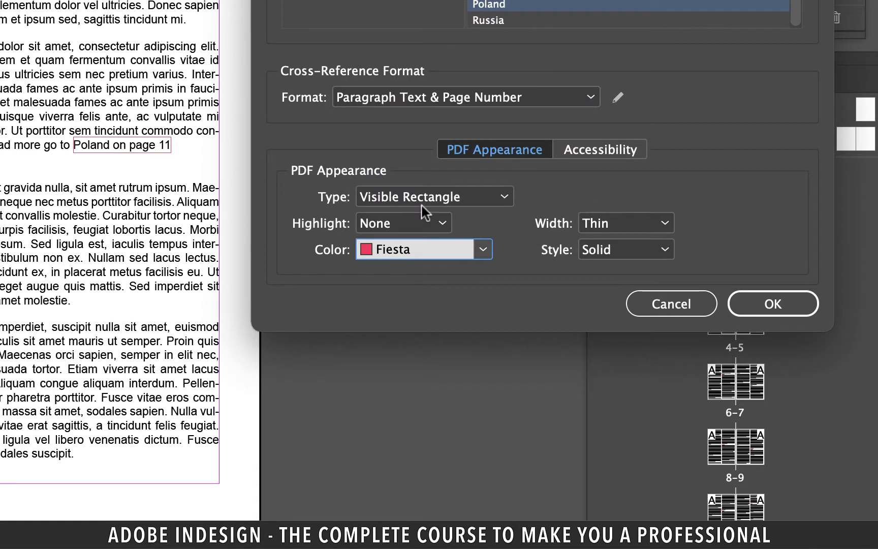
click(470, 197)
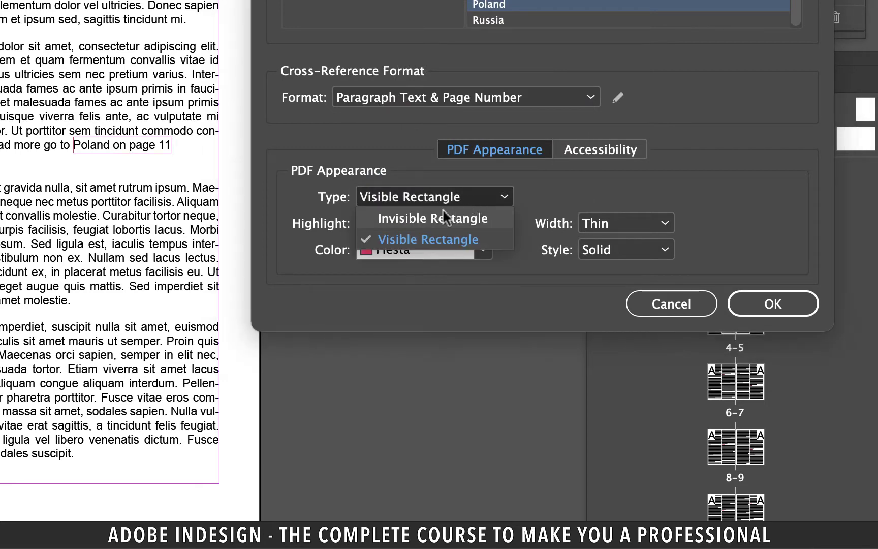
click(420, 217)
click(770, 307)
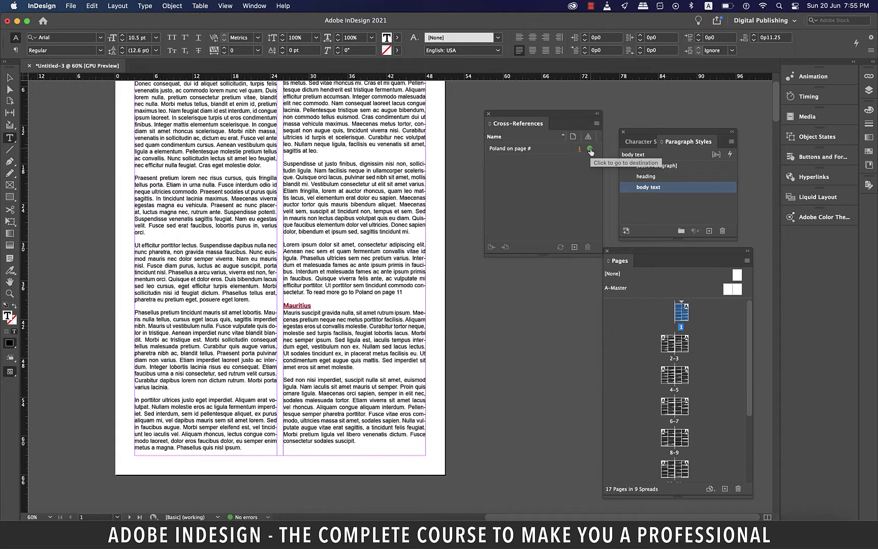
click(590, 150)
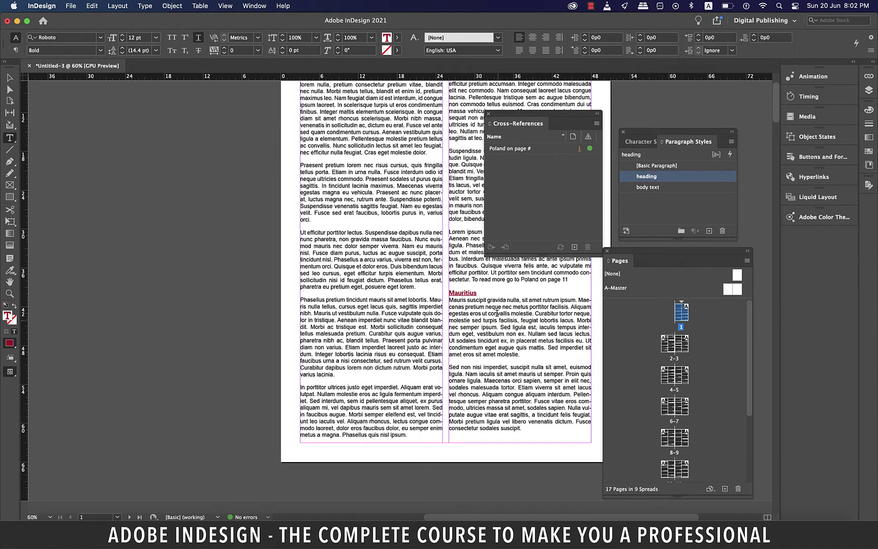
scroll(496, 312, right, 3)
Place the cursor after 'molestie.' at the end of the Mauritius paragraph
click(468, 355)
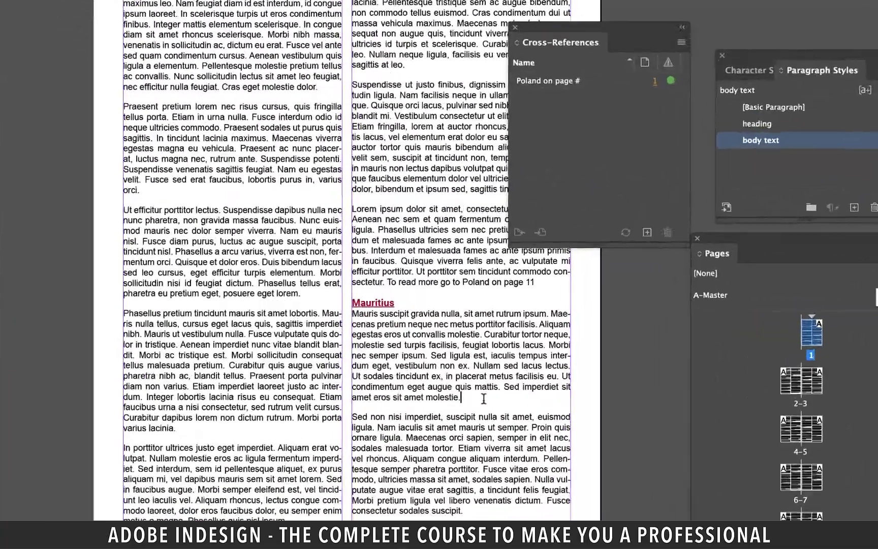
text(S)
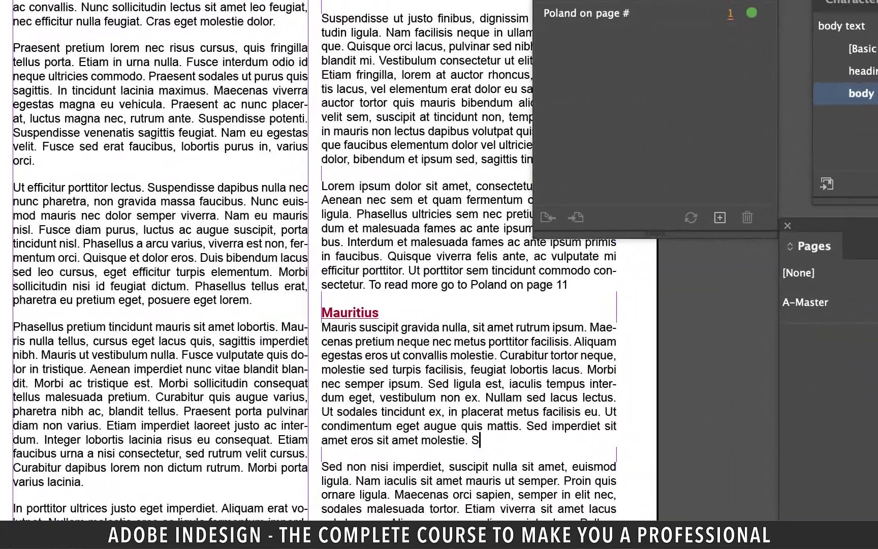
text(ee more o)
text(n)
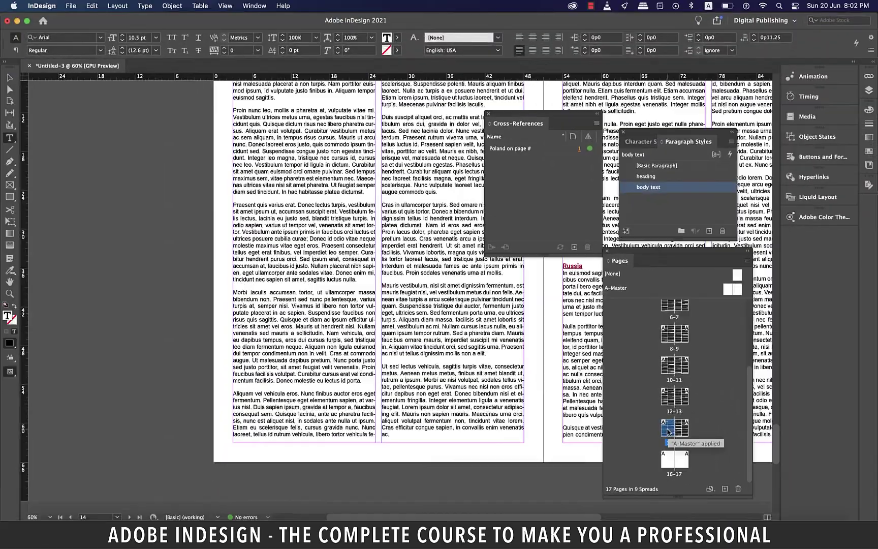
Put the cursor in the Russia heading on spread 14–15 and show the Cross-References panel menu
click(669, 429)
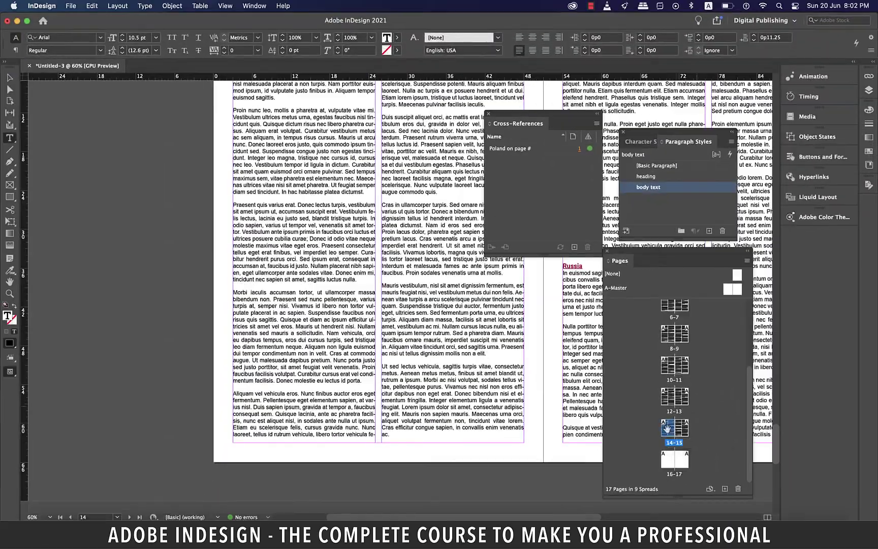
double_click(667, 428)
scroll(427, 270, right, 2)
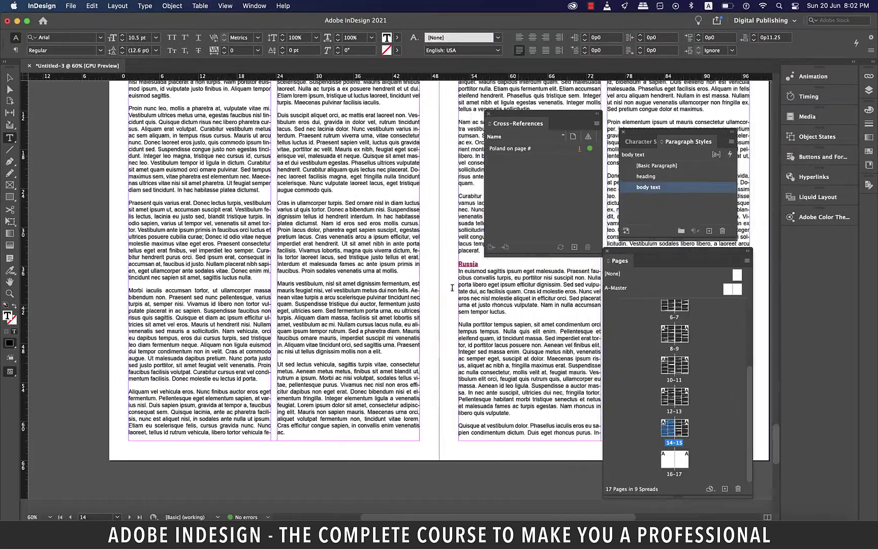
scroll(426, 270, right, 3)
scroll(427, 270, right, 2)
click(426, 271)
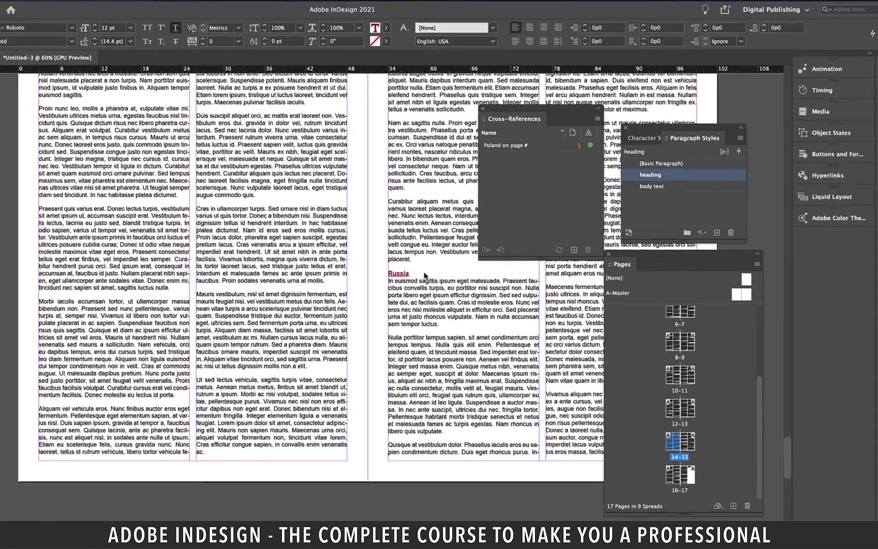
click(596, 119)
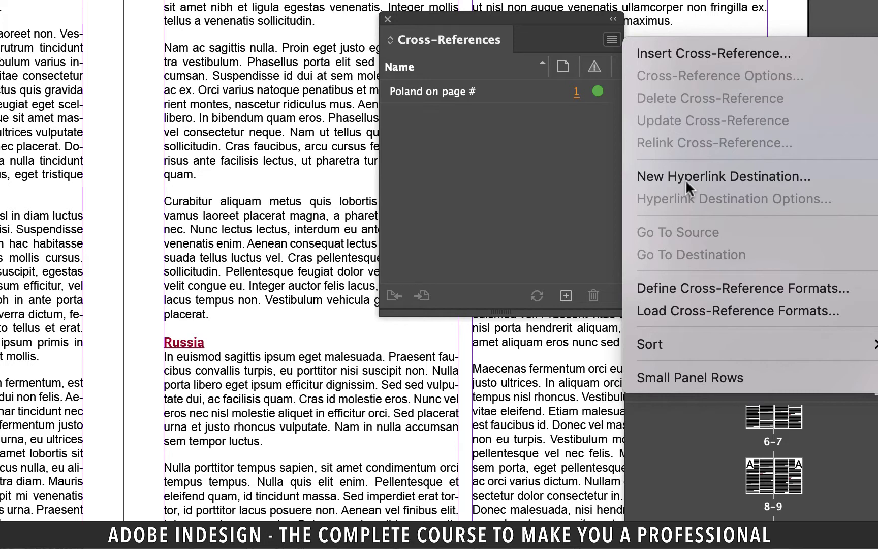
Add a Text Anchor hyperlink destination named 'Russia' at the heading
click(685, 179)
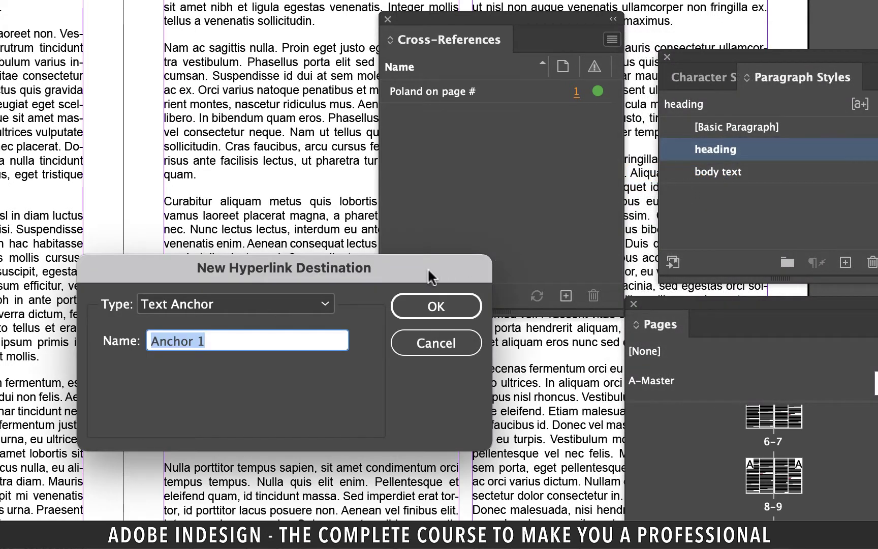
drag(428, 268, 604, 261)
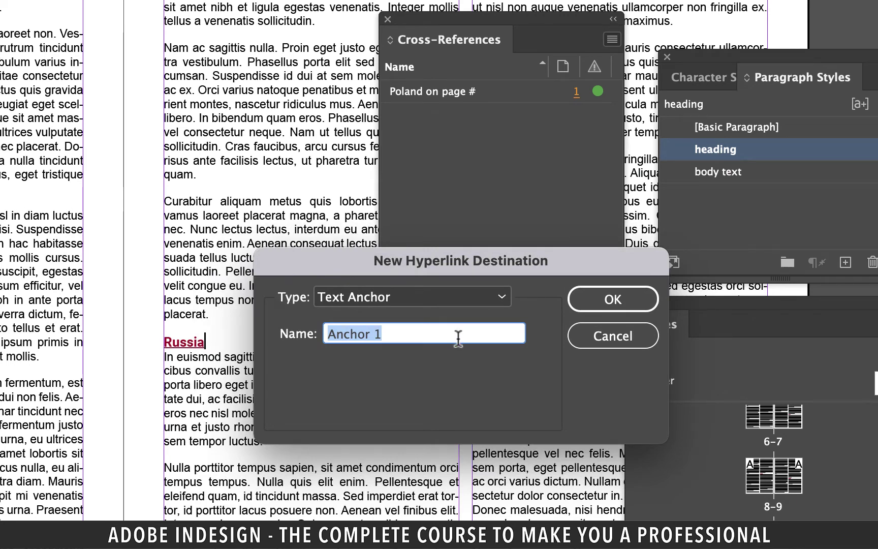
text(Russia)
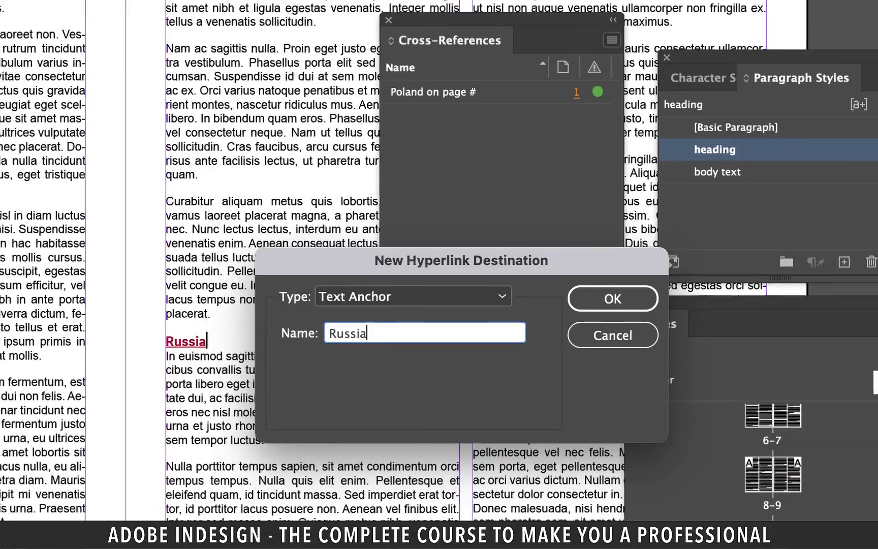
click(612, 299)
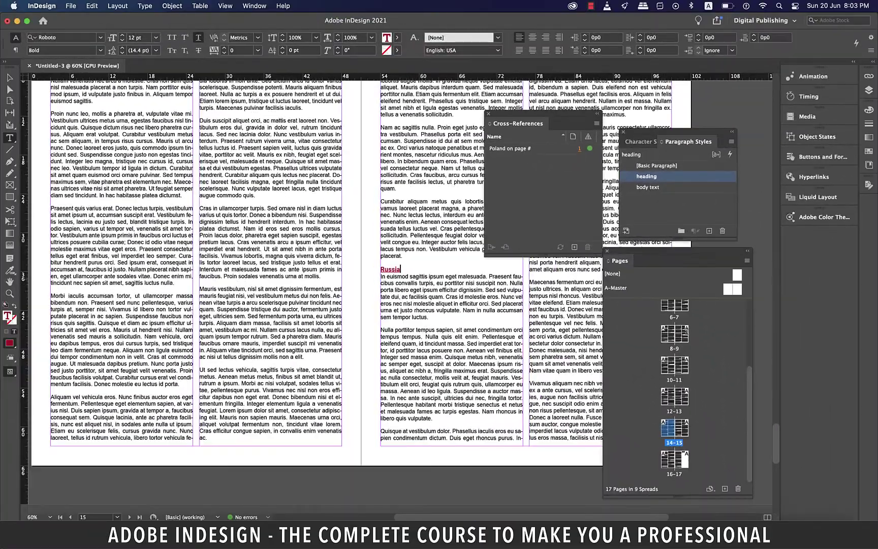
scroll(687, 329, up, 4)
Return to page 1 and place the cursor after 'See more on'
double_click(675, 312)
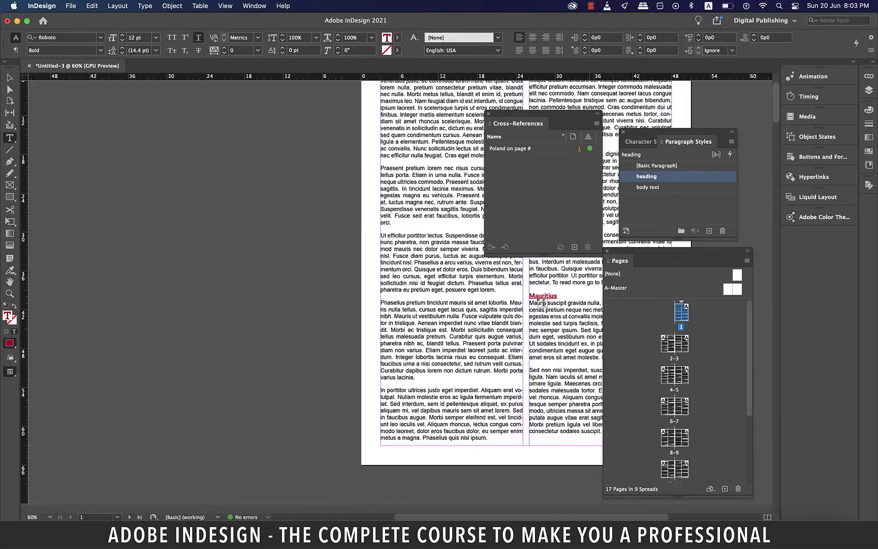
scroll(543, 302, right, 5)
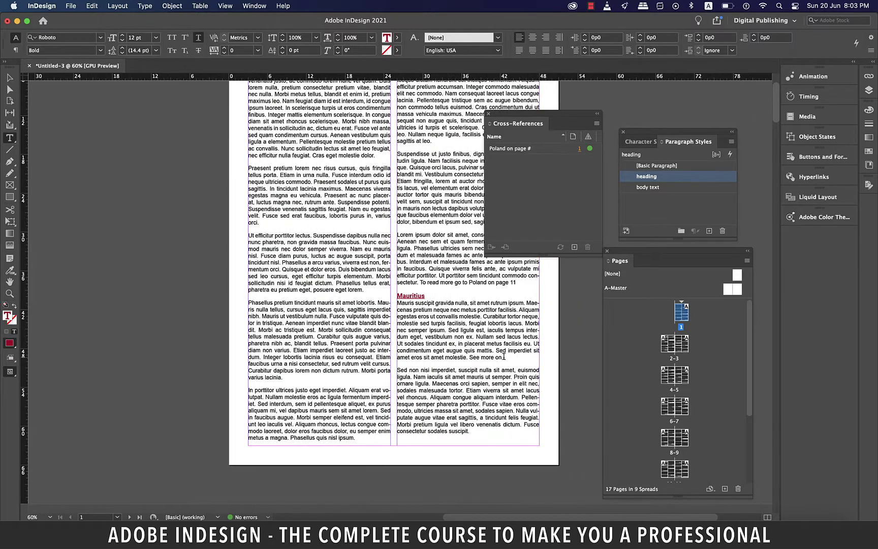
click(504, 357)
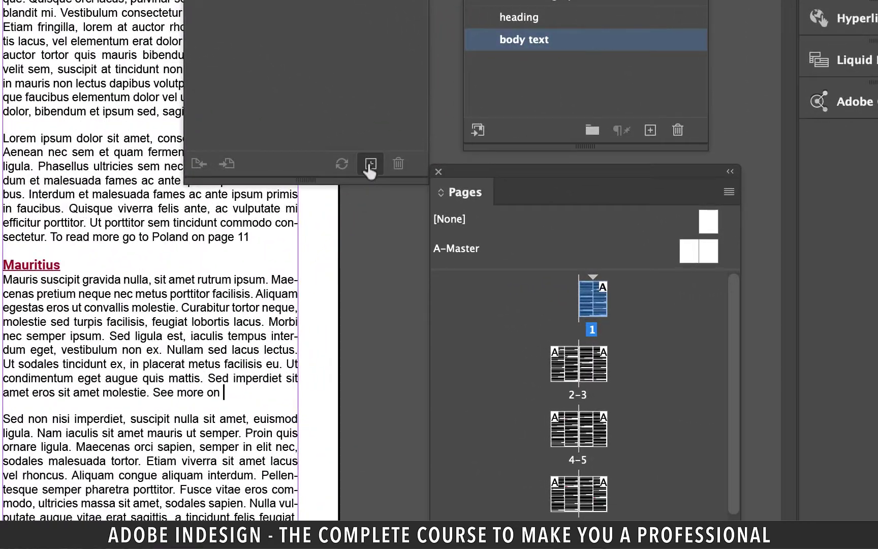
Insert a Paragraph Text cross-reference to the Russia text anchor after 'See more on'
click(574, 247)
click(370, 164)
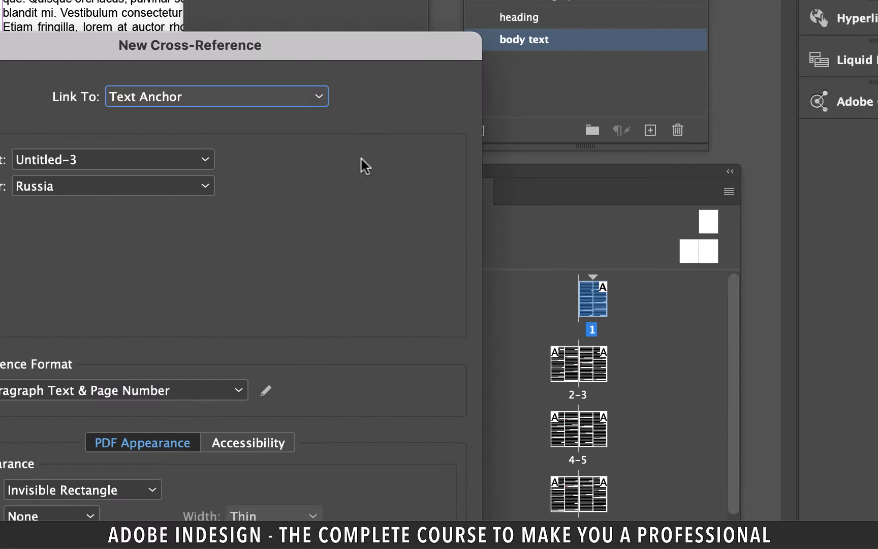
drag(204, 44, 642, 0)
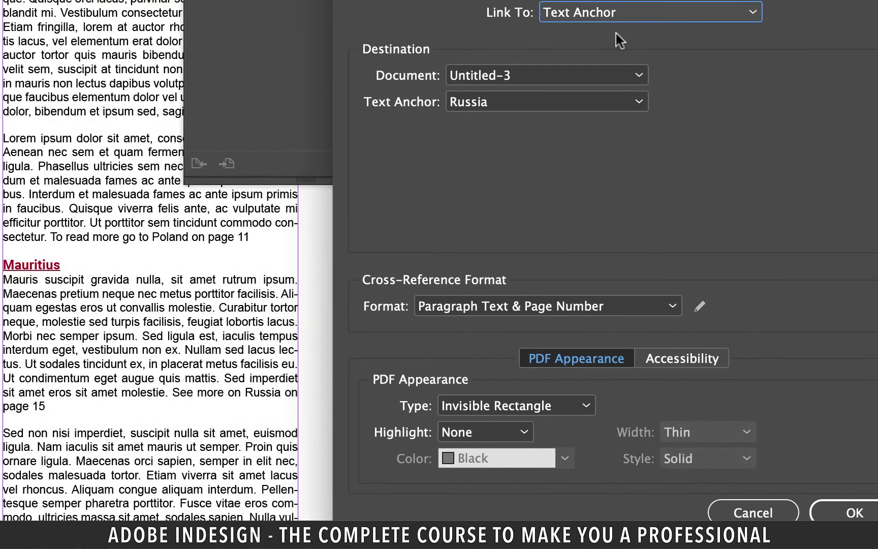
click(593, 103)
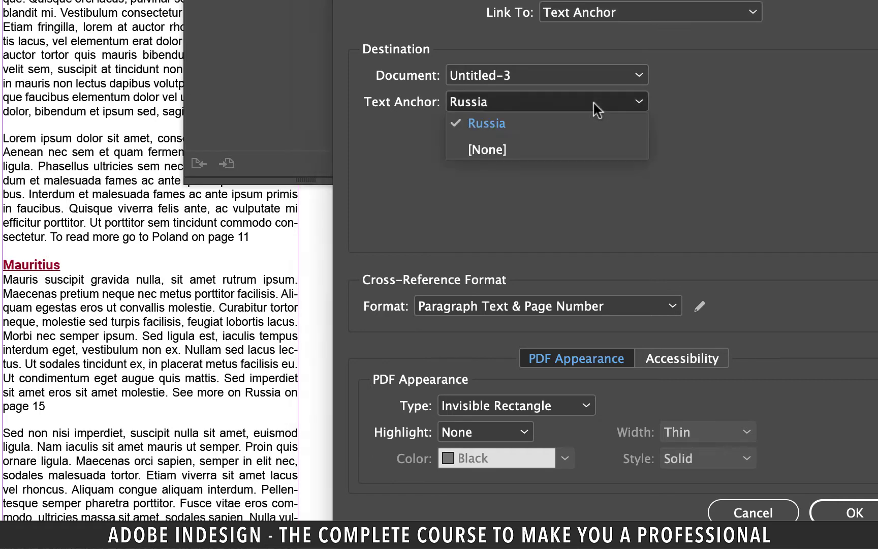
click(545, 124)
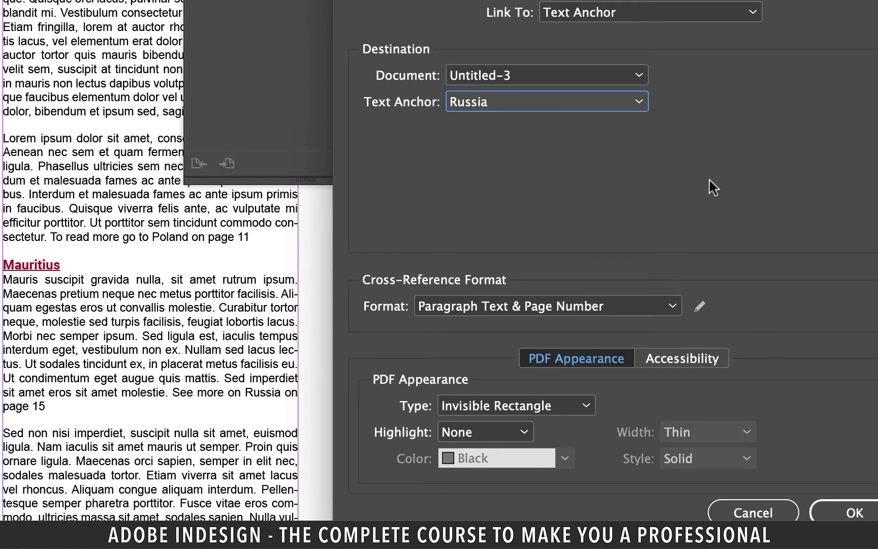
click(542, 306)
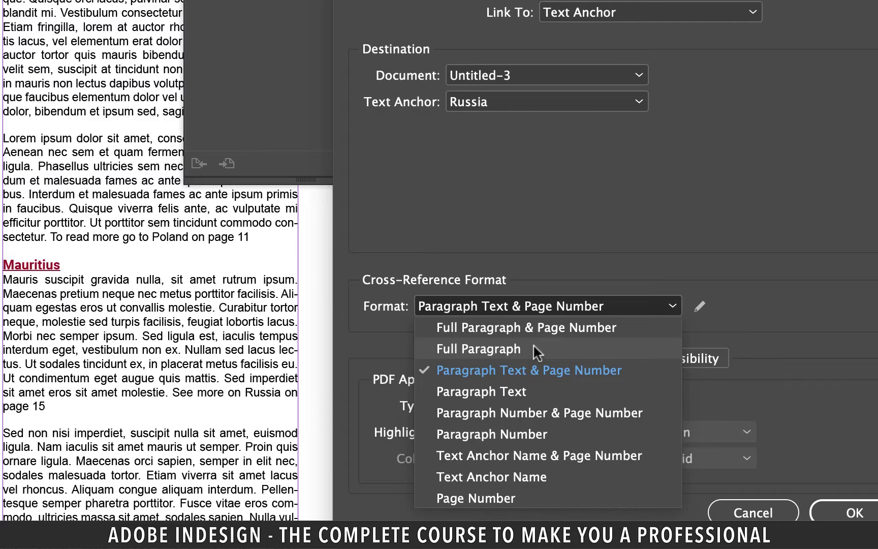
click(523, 392)
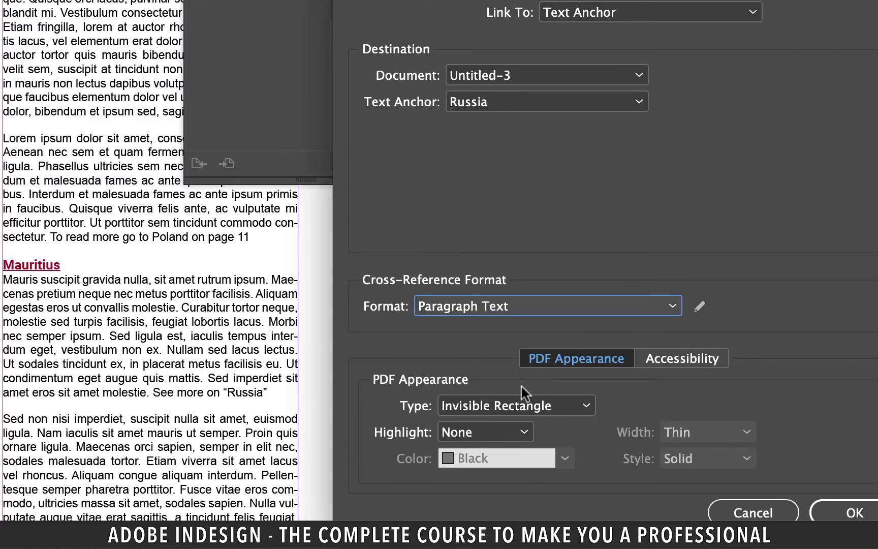
click(848, 514)
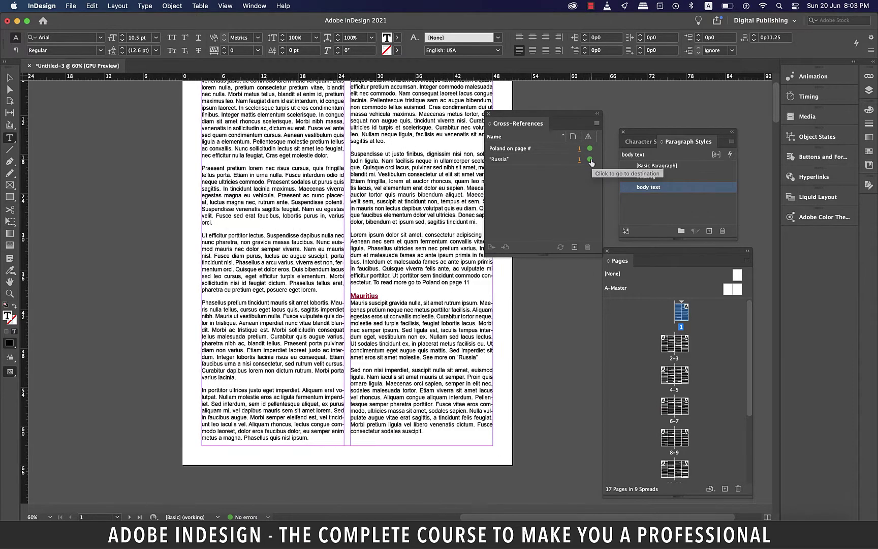
Use the green Go To Destination dot beside "Russia" to reach its heading
click(589, 159)
scroll(400, 359, right, 3)
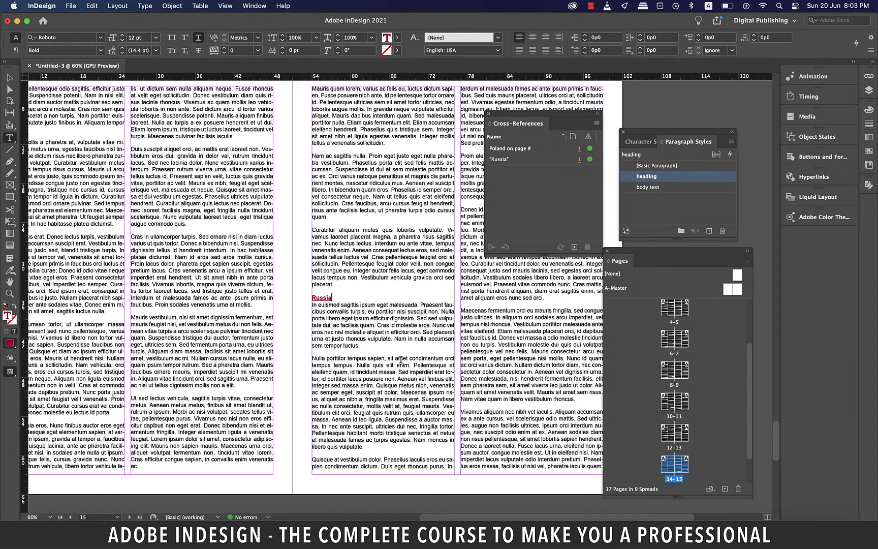
scroll(401, 359, right, 1)
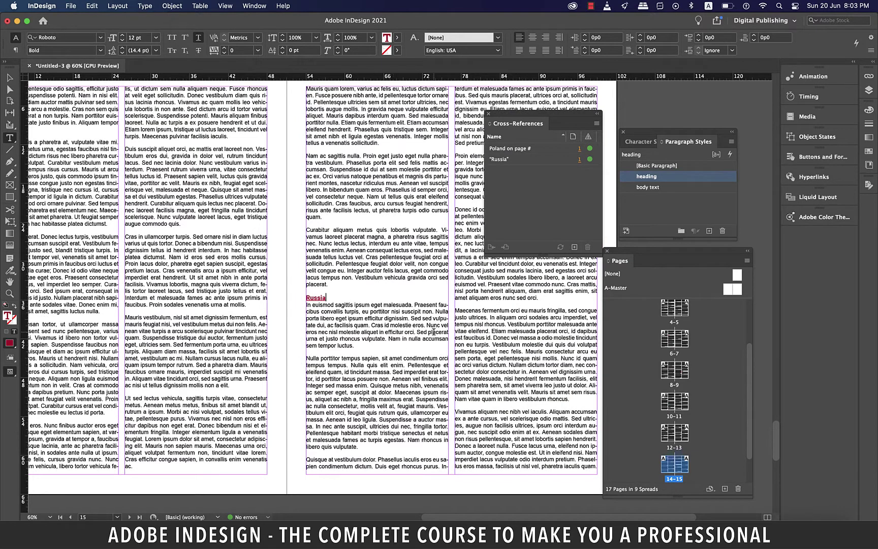